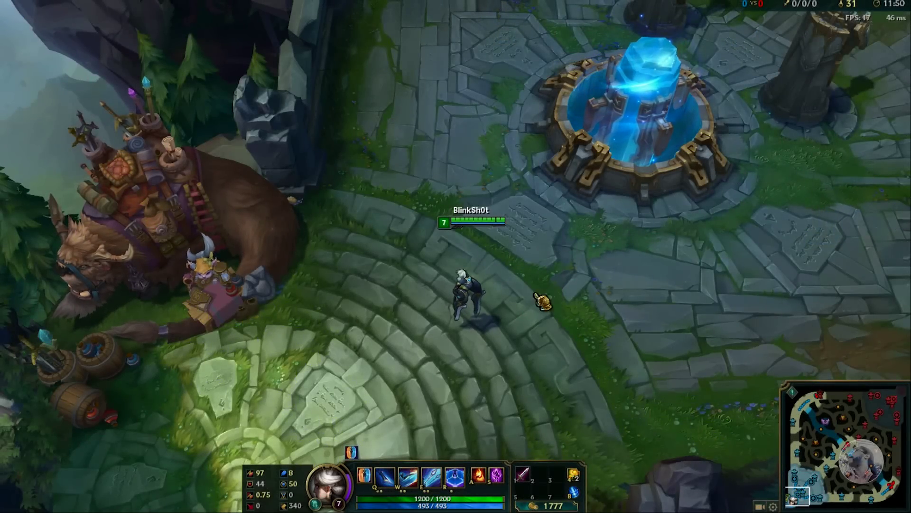
right_click(504, 290)
right_click(515, 319)
right_click(454, 311)
right_click(466, 247)
right_click(521, 276)
right_click(465, 307)
right_click(464, 251)
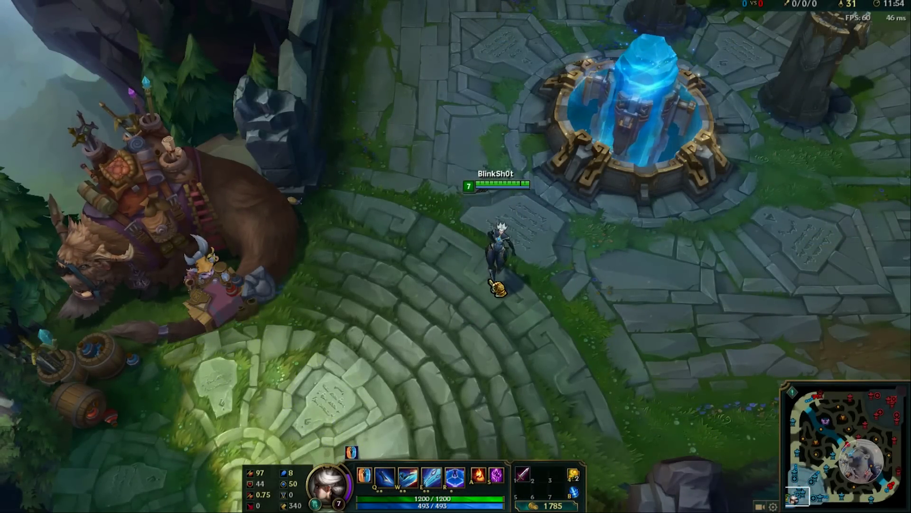
scroll(515, 284, up, 5)
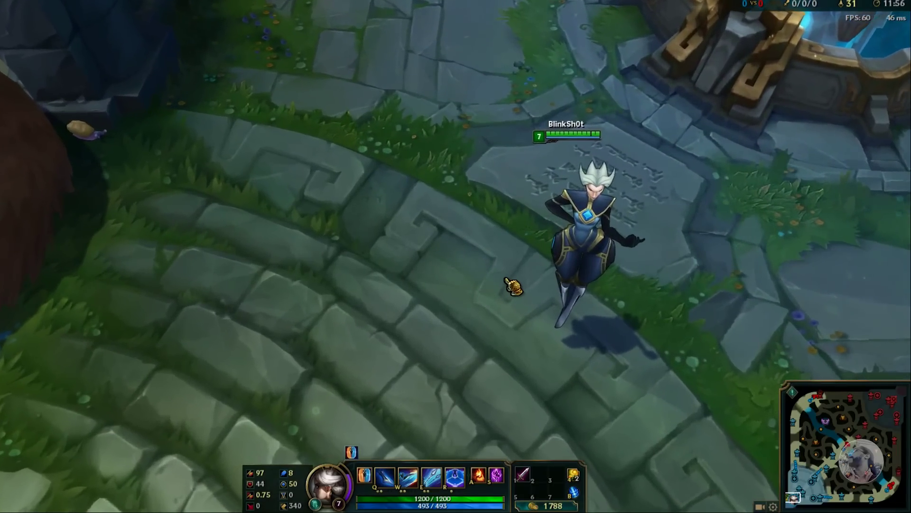
scroll(514, 286, down, 5)
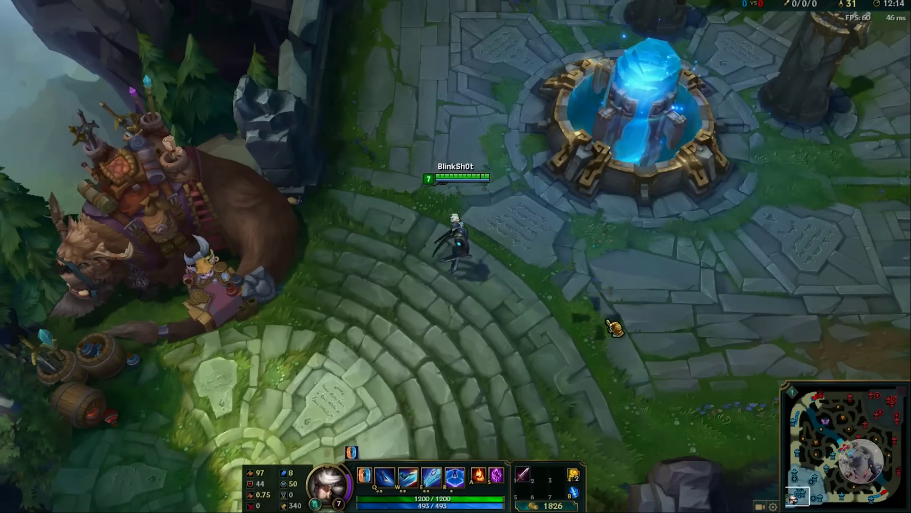
right_click(433, 285)
right_click(569, 315)
right_click(519, 221)
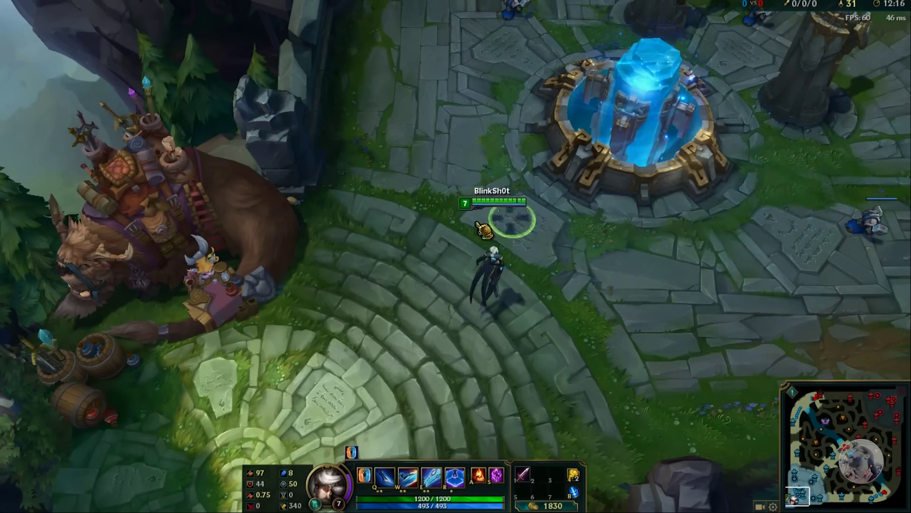
right_click(481, 279)
- Open and close the in-game chat to check the language of its command hint
key(Return)
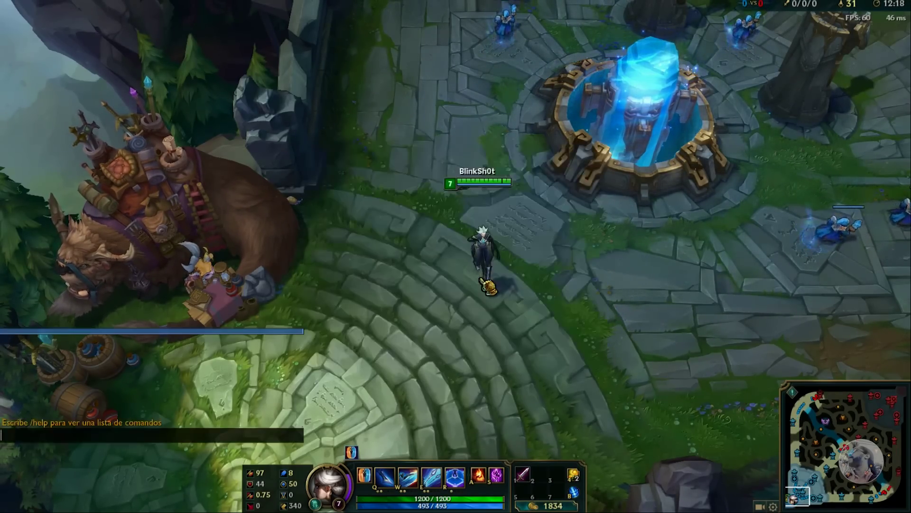
key(Return)
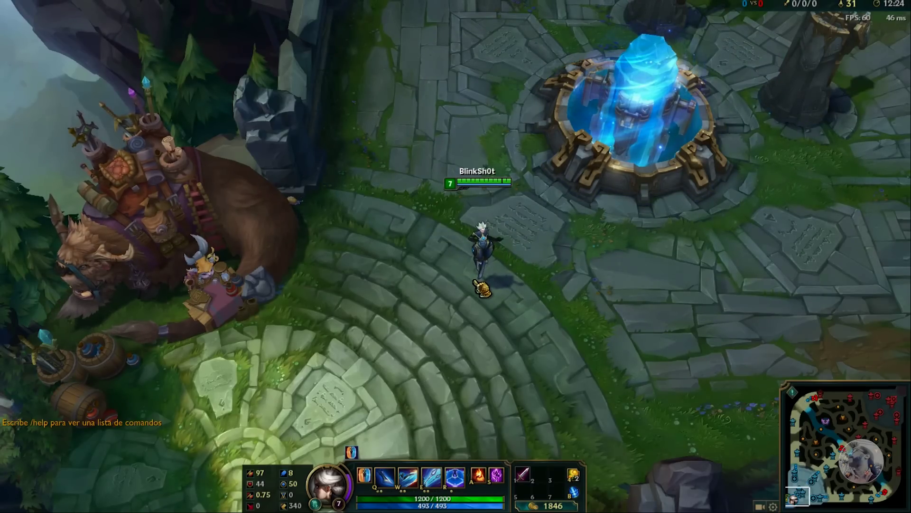
key(Return)
key(Return)
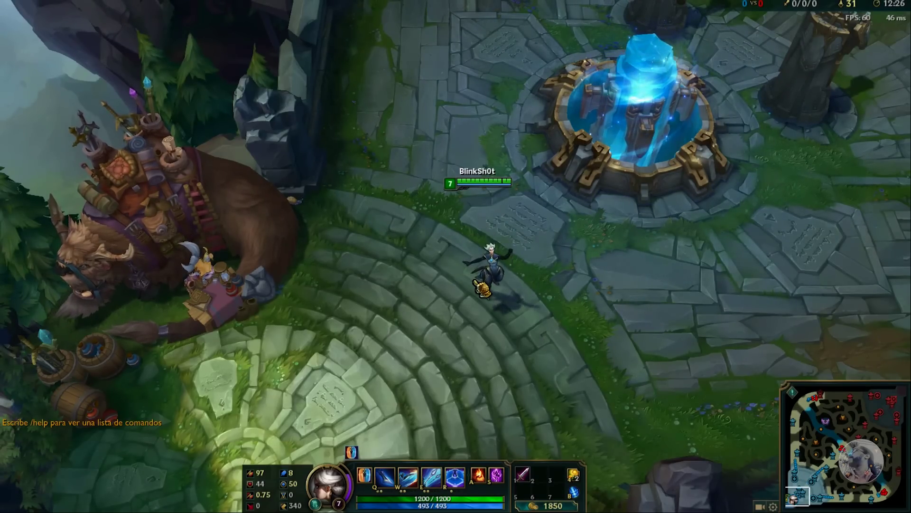
key(Return)
key(Return)
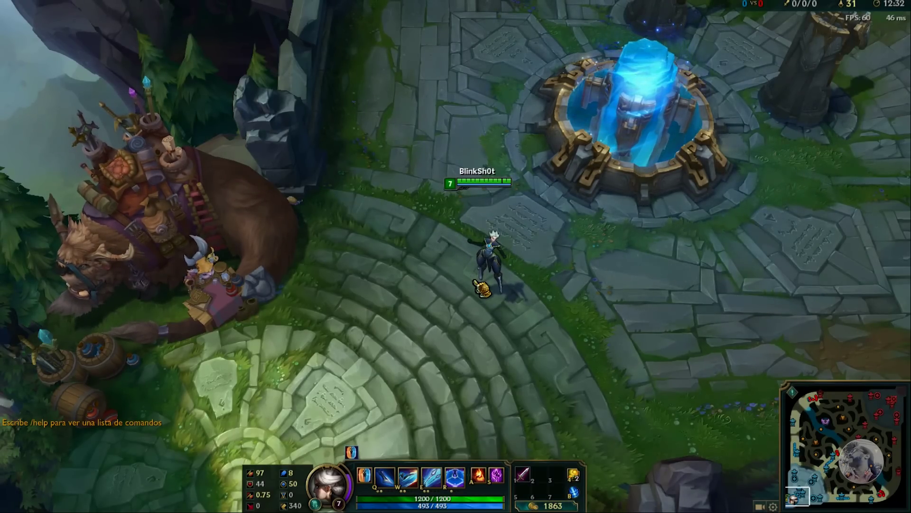
key(Return)
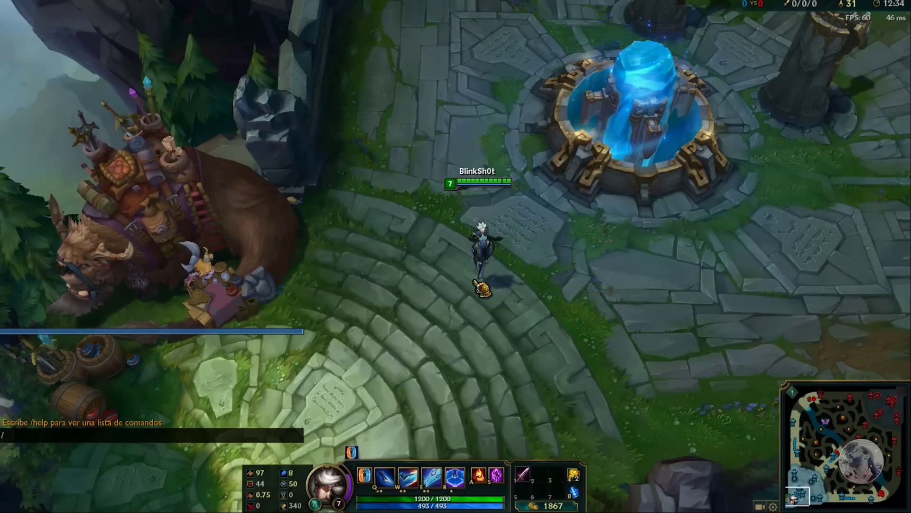
key(Return)
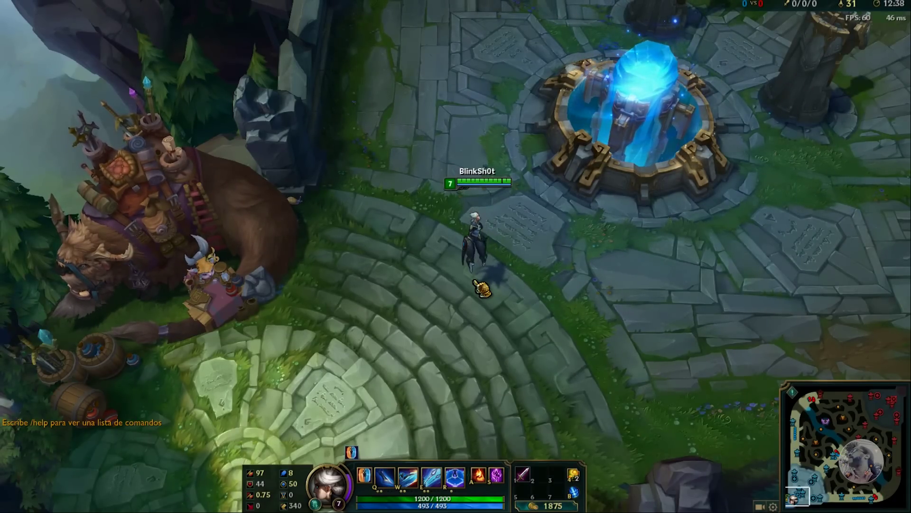
key(Return)
text(/t)
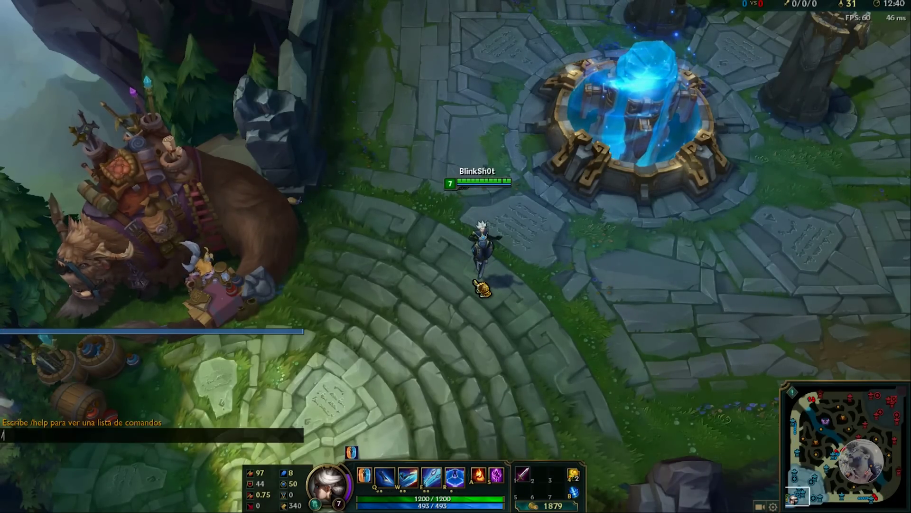
key(Return)
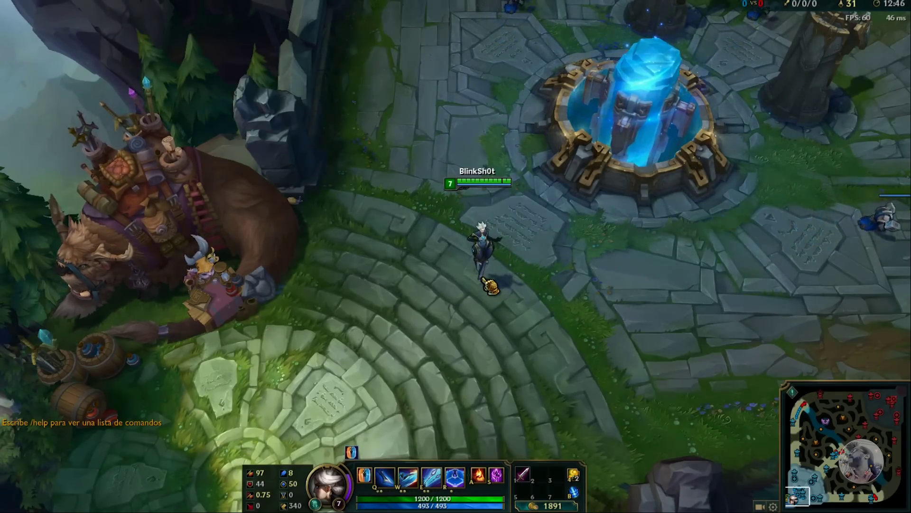
right_click(534, 240)
right_click(454, 277)
right_click(632, 255)
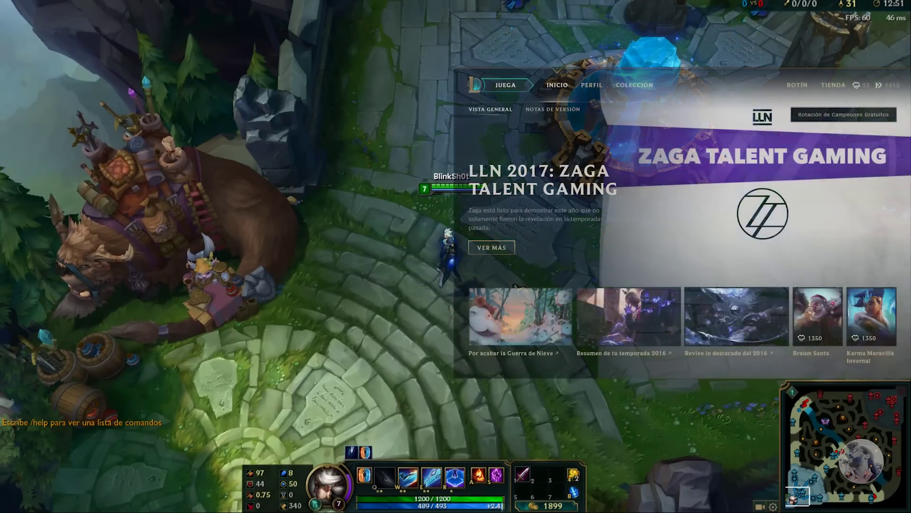
key(q)
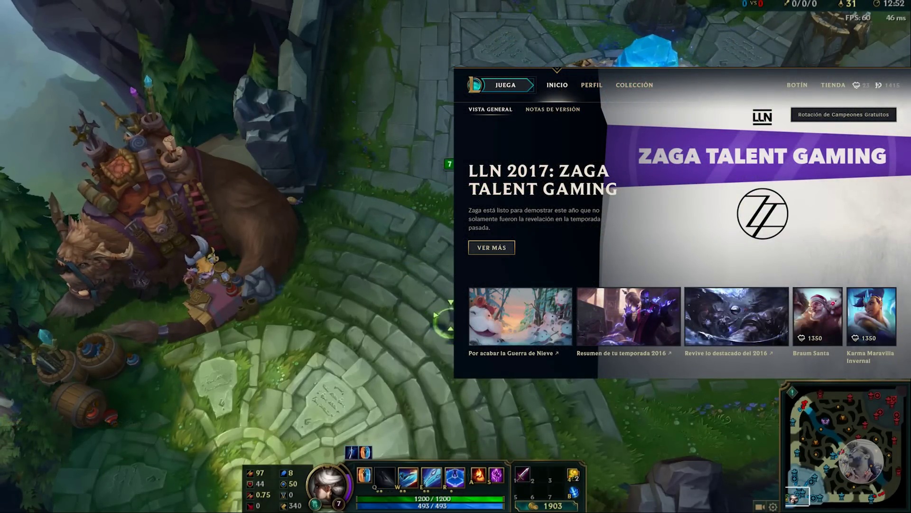
right_click(346, 372)
key(w)
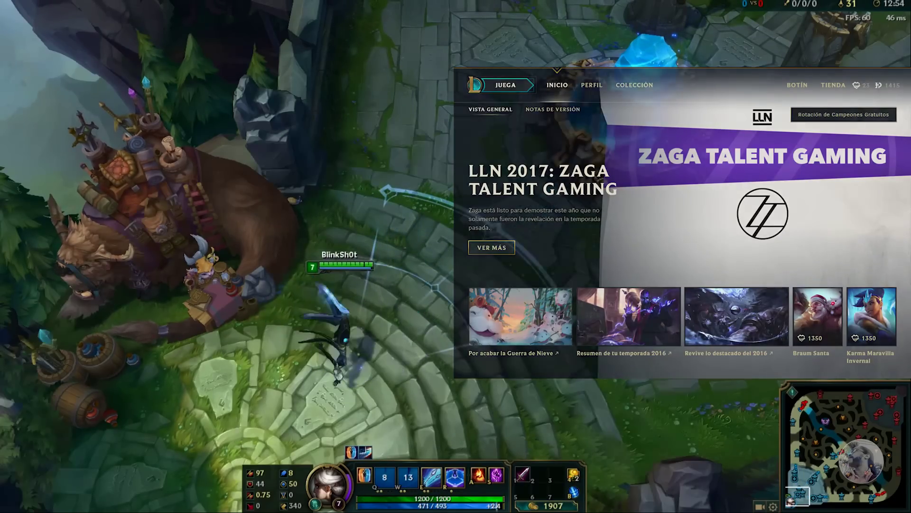
key(e)
key(e)
right_click(295, 380)
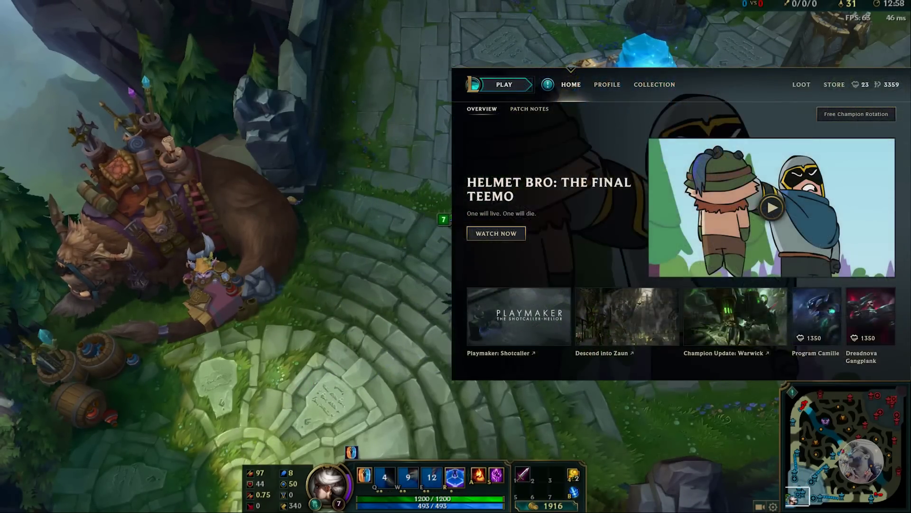
right_click(422, 211)
key(r)
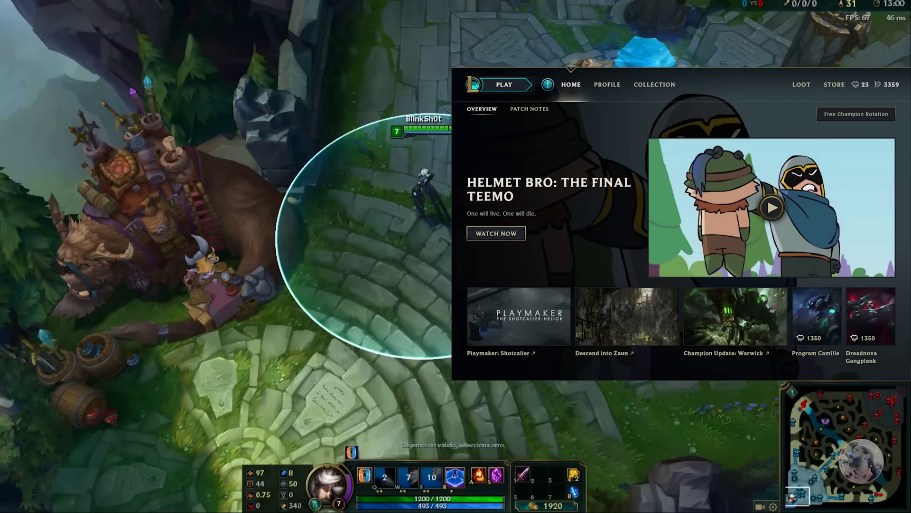
right_click(451, 328)
right_click(521, 259)
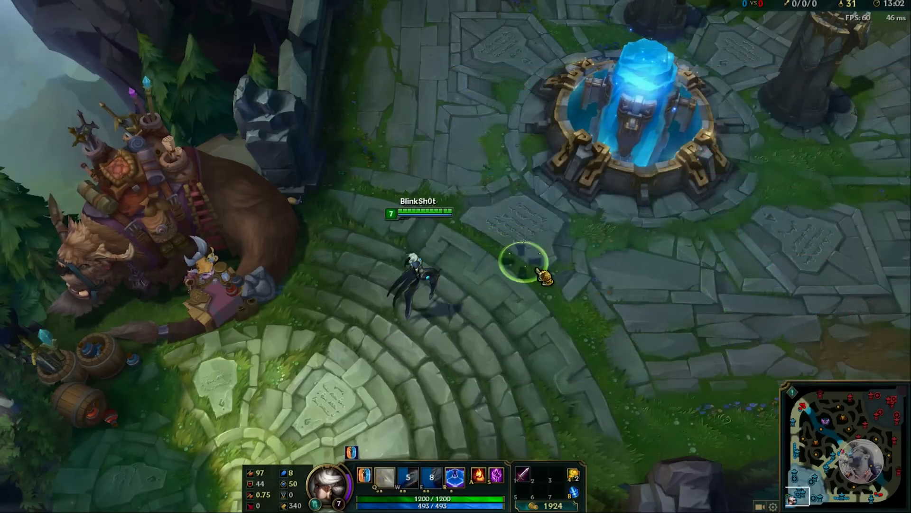
right_click(613, 260)
right_click(455, 276)
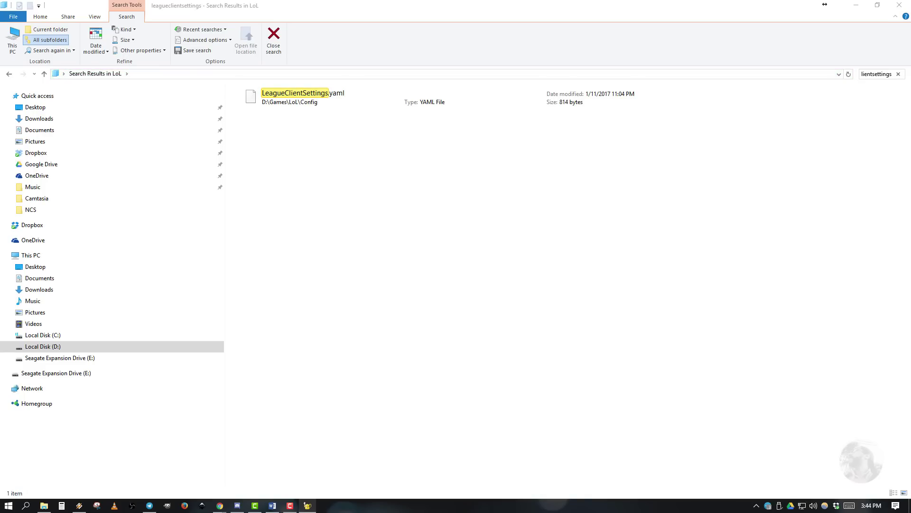
- Select the LeagueClientSettings.yaml file among the search results of the LoL folder
click(303, 97)
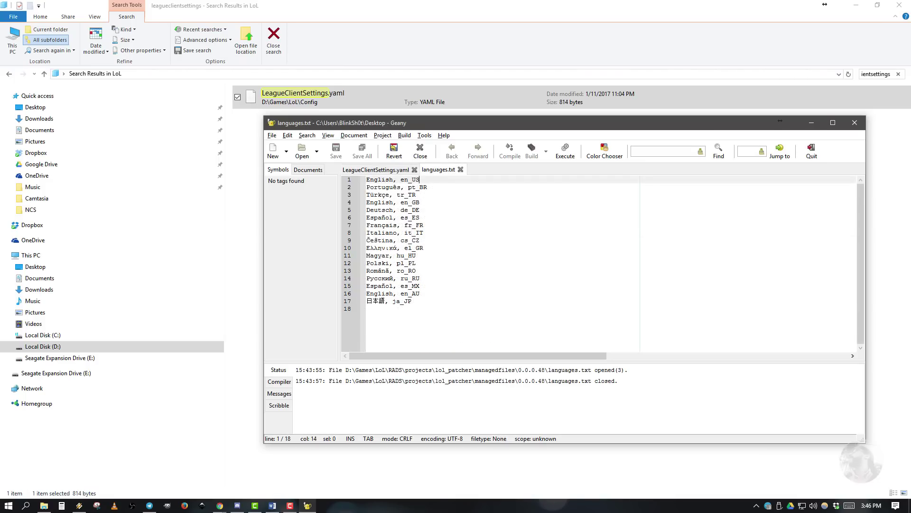
- Highlight the language name English and its locale code en_US on the first line of languages.txt
key(shift+Left)
key(shift+Left)
key(shift+Left)
key(shift+Left)
key(shift+Left)
drag(393, 179, 366, 180)
key(End)
key(shift+Left)
key(shift+Left)
key(shift+Left)
key(shift+Left)
key(shift+Left)
- Highlight the locale codes pt_BR, tr_TR and en_GB one after another in languages.txt
key(Down)
key(End)
key(shift+Left)
key(shift+Left)
key(shift+Left)
key(shift+Left)
key(Down)
key(End)
key(shift+Left)
key(shift+Left)
key(shift+Left)
key(shift+Left)
key(shift+Left)
key(Down)
key(End)
key(shift+Left)
key(shift+Left)
key(shift+Left)
key(shift+Left)
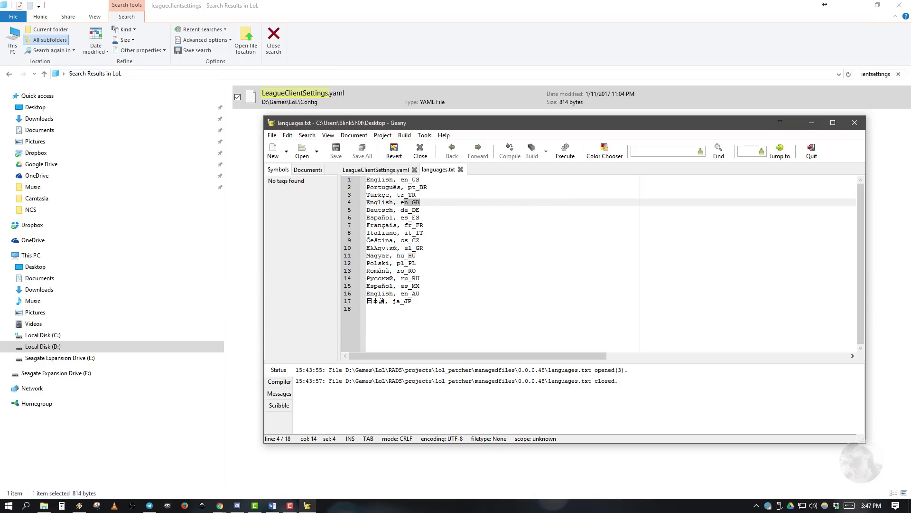
- Select the locale code en_US on the first line of languages.txt
key(Up)
key(Up)
key(Up)
key(End)
key(shift+Left)
key(shift+Left)
key(shift+Left)
key(shift+Left)
key(shift+Left)
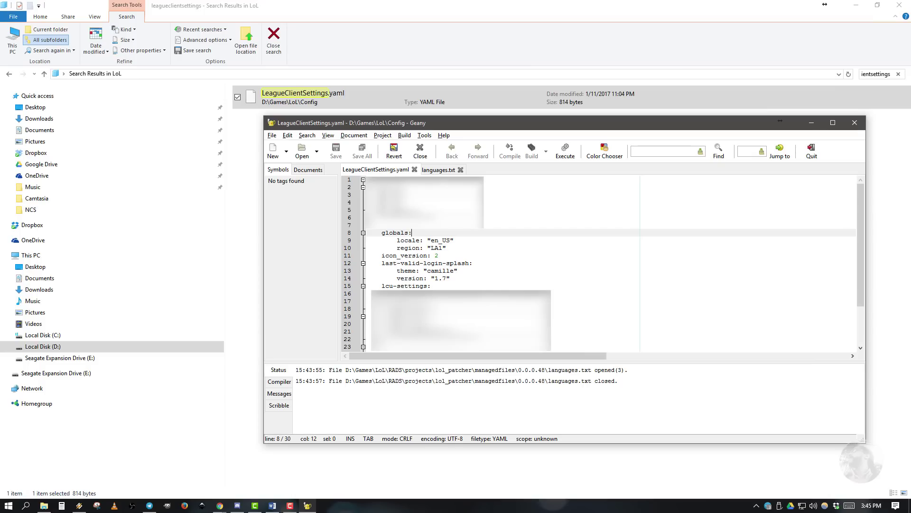
- Examine the globals section of LeagueClientSettings.yaml by highlighting its locale and region lines
key(Home)
key(shift+Down)
key(shift+Down)
key(shift+End)
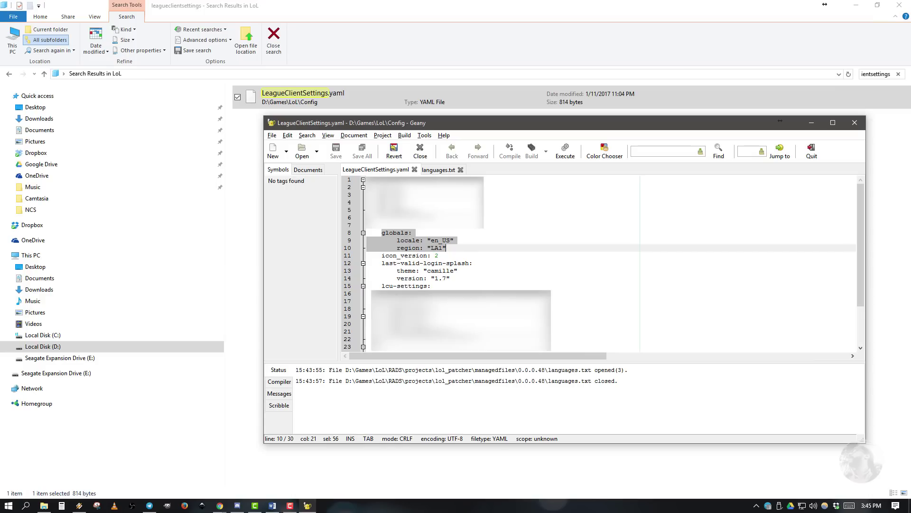
click(447, 248)
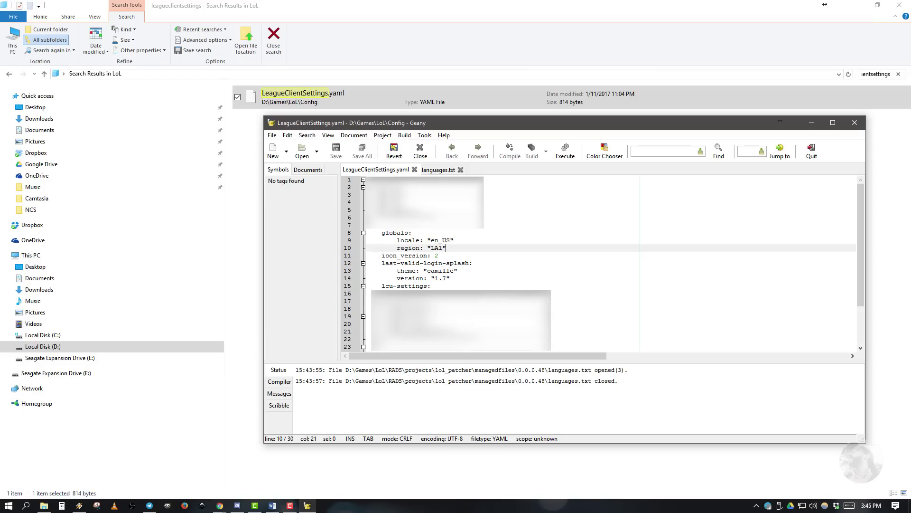
drag(393, 240, 448, 248)
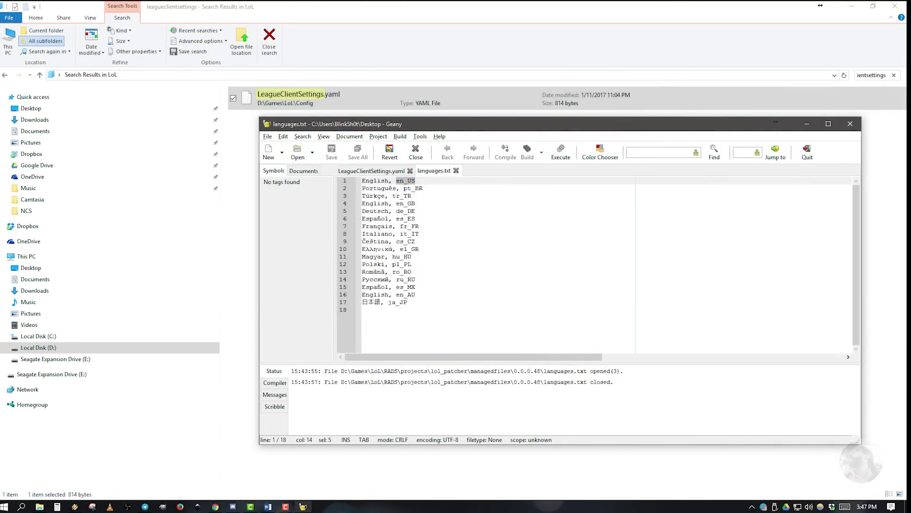
- Copy the code en_US from languages.txt and select the locale value in LeagueClientSettings.yaml for replacement
right_click(407, 181)
click(423, 219)
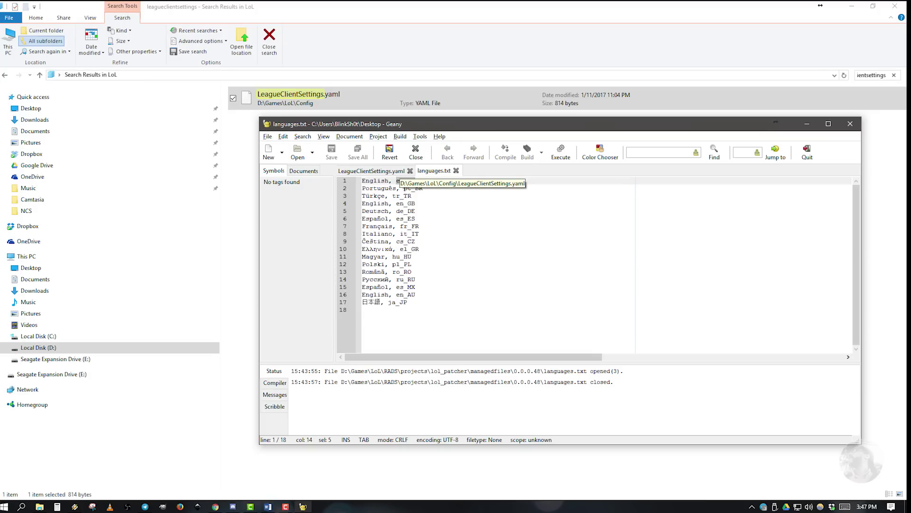
click(394, 171)
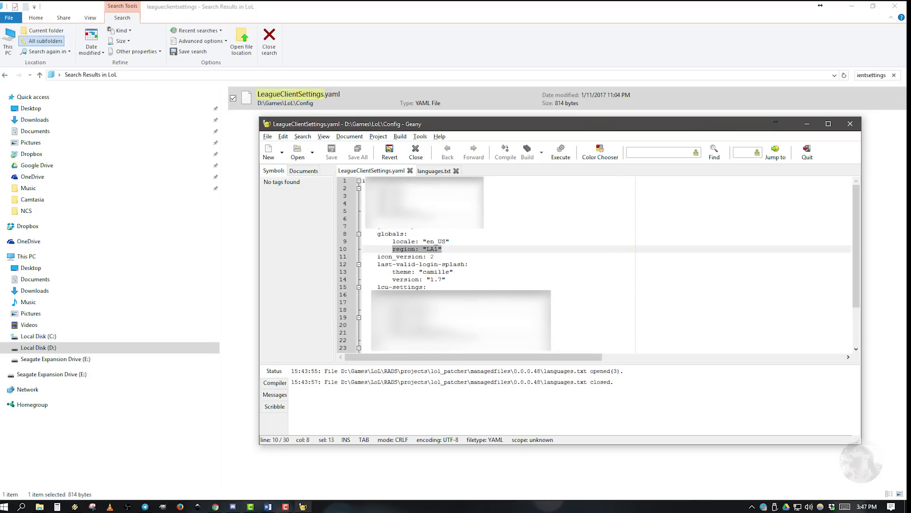
drag(446, 241, 426, 241)
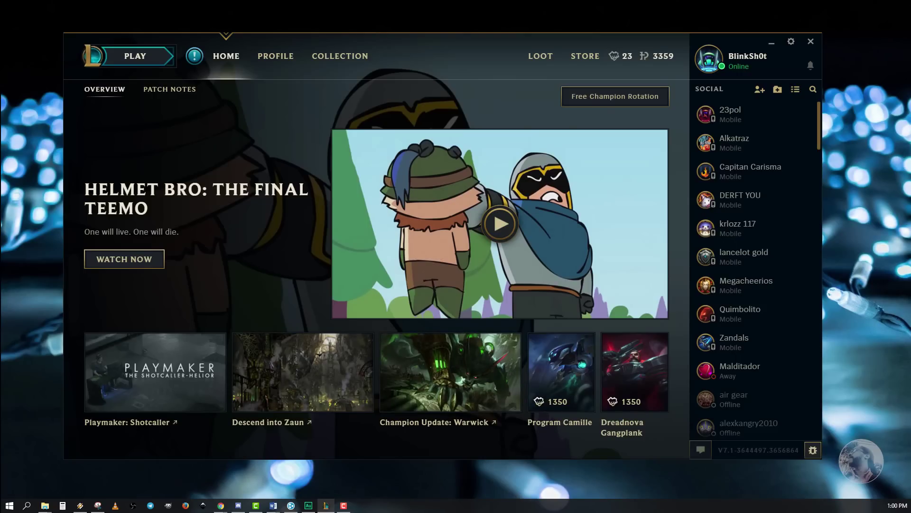
key(alt+Tab)
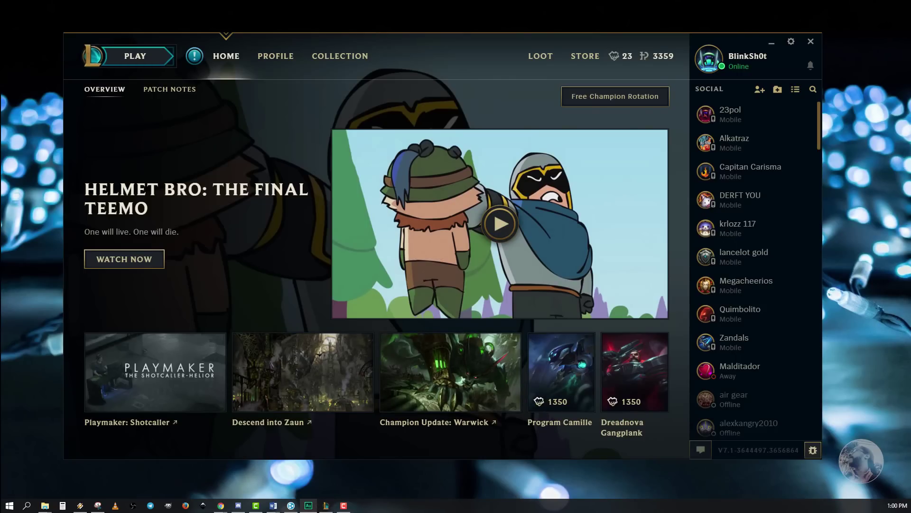
click(195, 56)
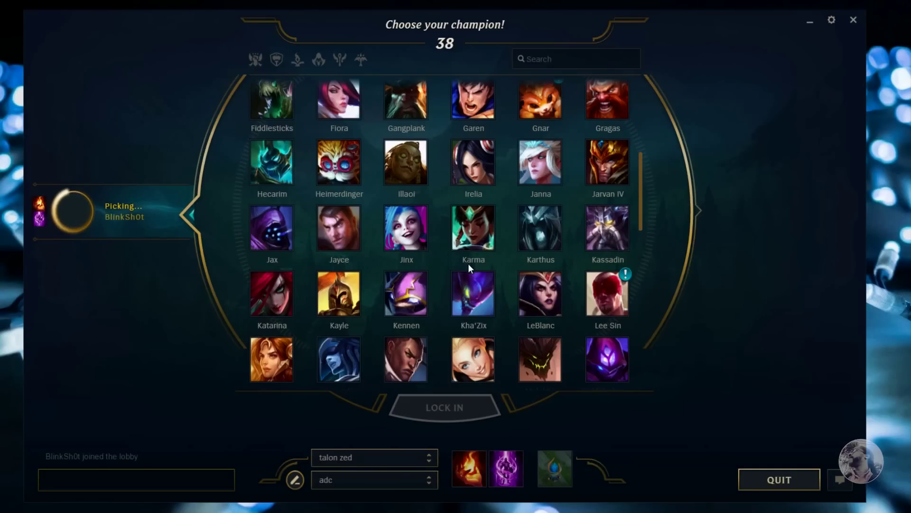
- Choose Camille from the champion list and lock in the pick
scroll(468, 263, down, 3)
scroll(485, 274, up, 6)
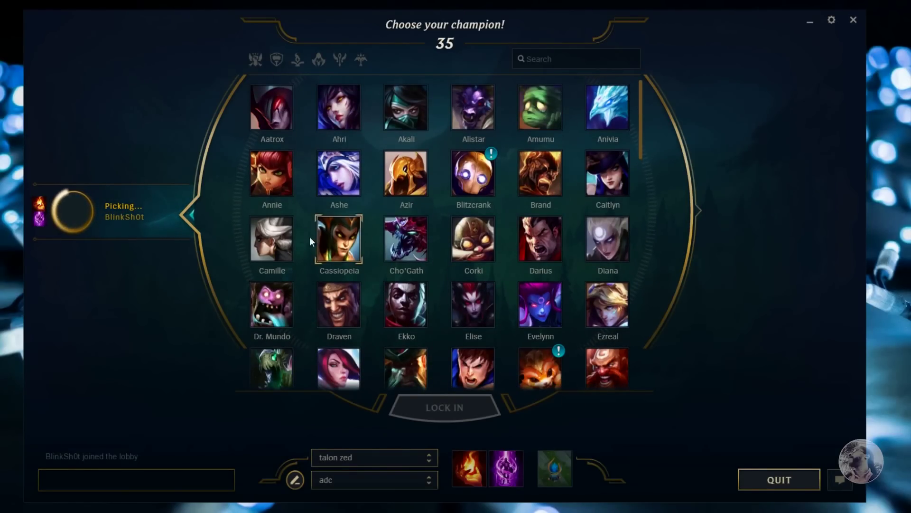
click(282, 244)
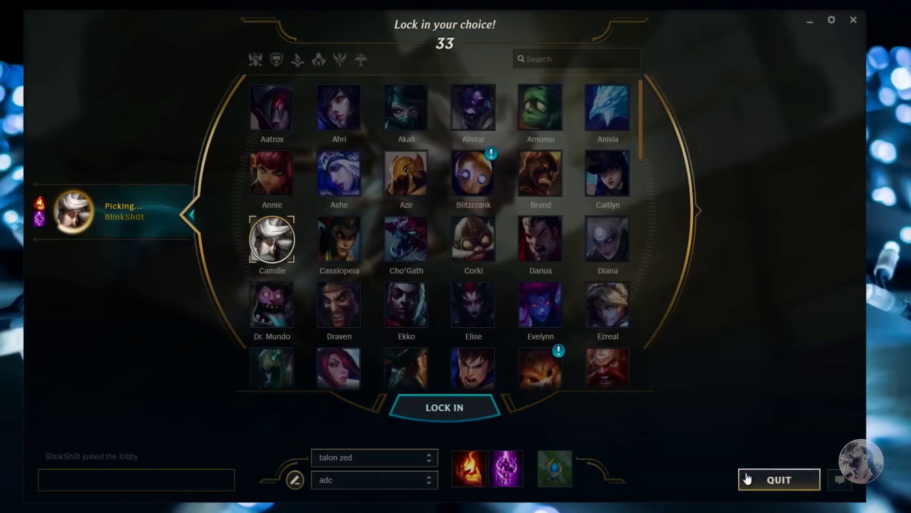
click(426, 417)
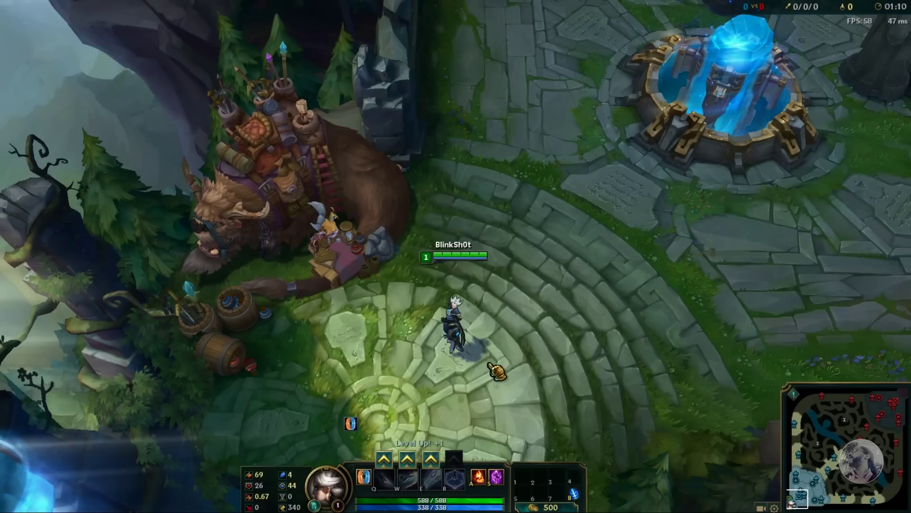
- Learn Camille's first ability and open the in-game chat
click(385, 473)
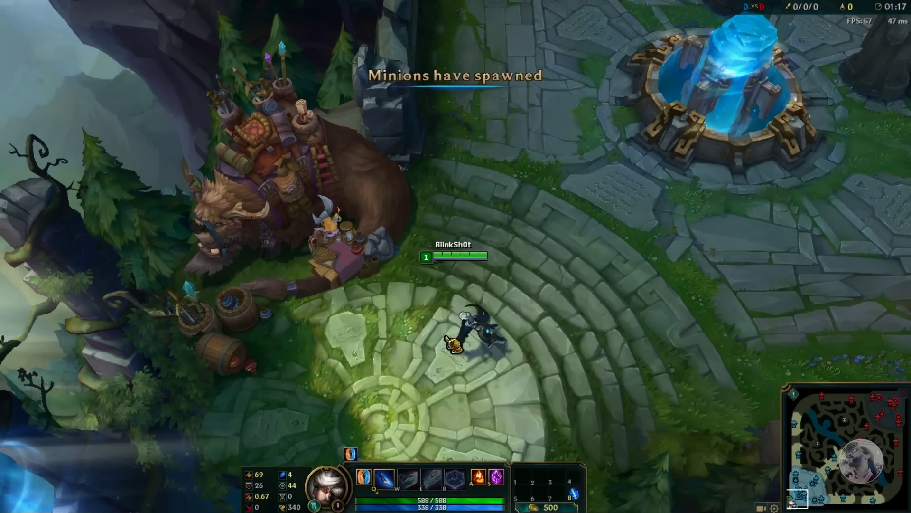
key(Return)
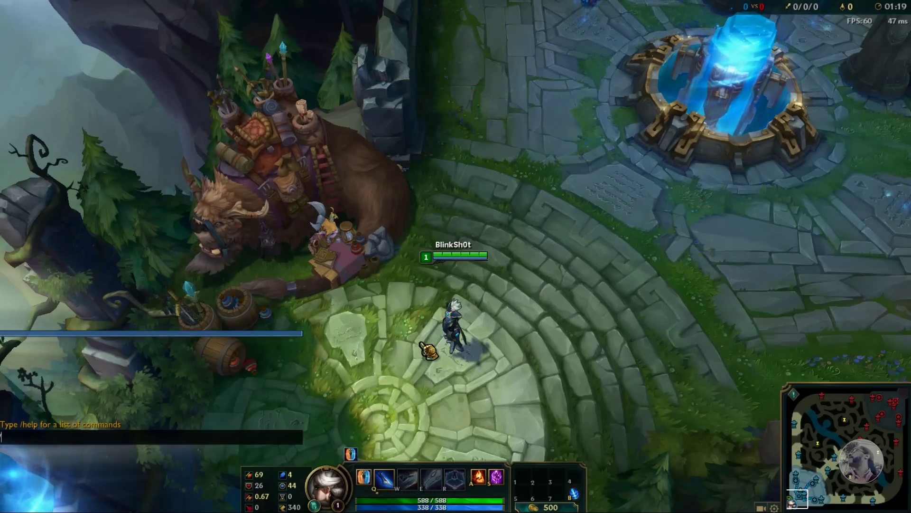
- Close the in-game chat and walk Camille back and forth across the stone steps of the spawn area
text(/T)
key(Return)
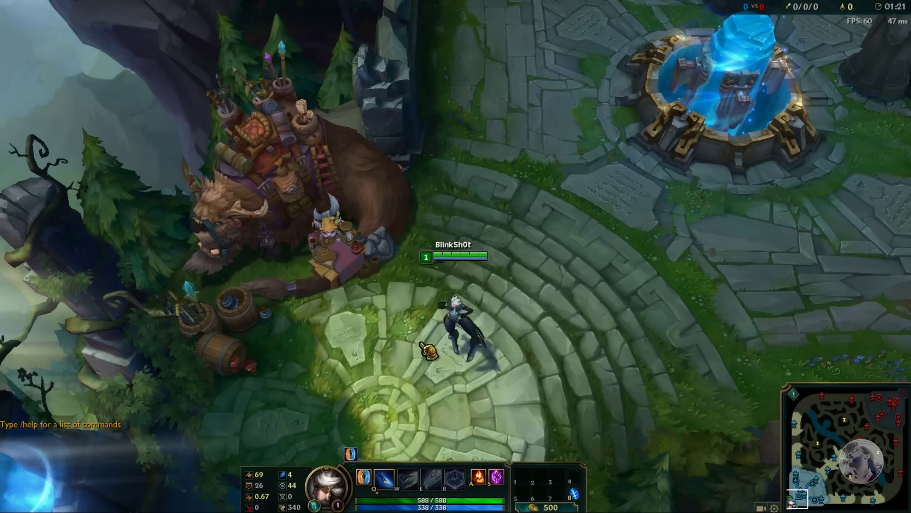
scroll(428, 351, up, 1)
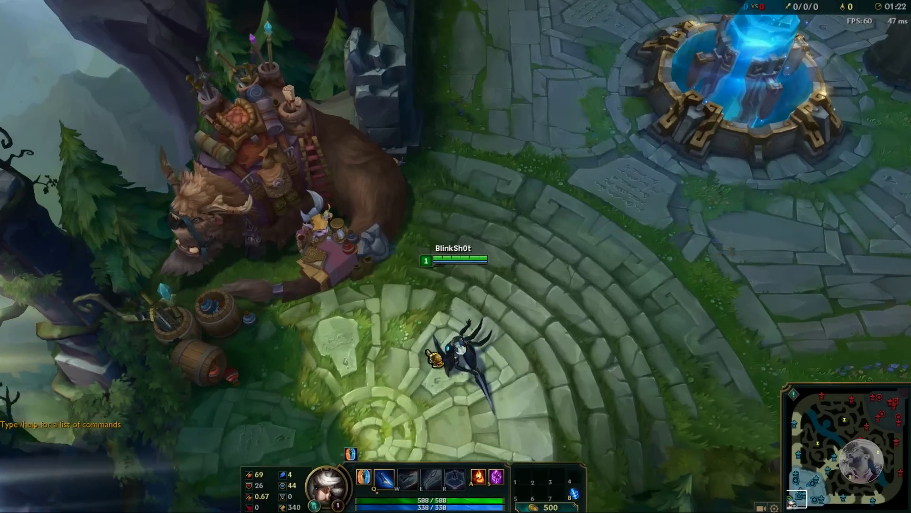
scroll(435, 359, up, 3)
right_click(546, 276)
right_click(521, 203)
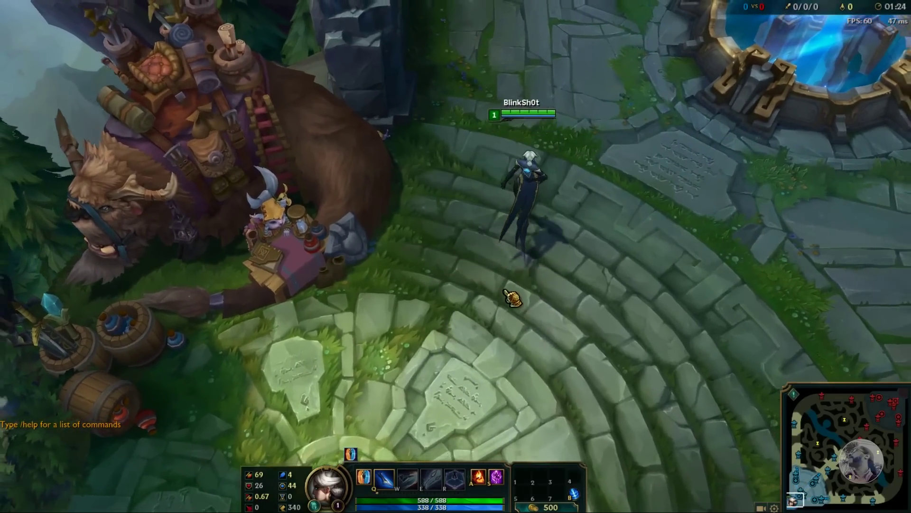
scroll(512, 298, down, 2)
right_click(488, 273)
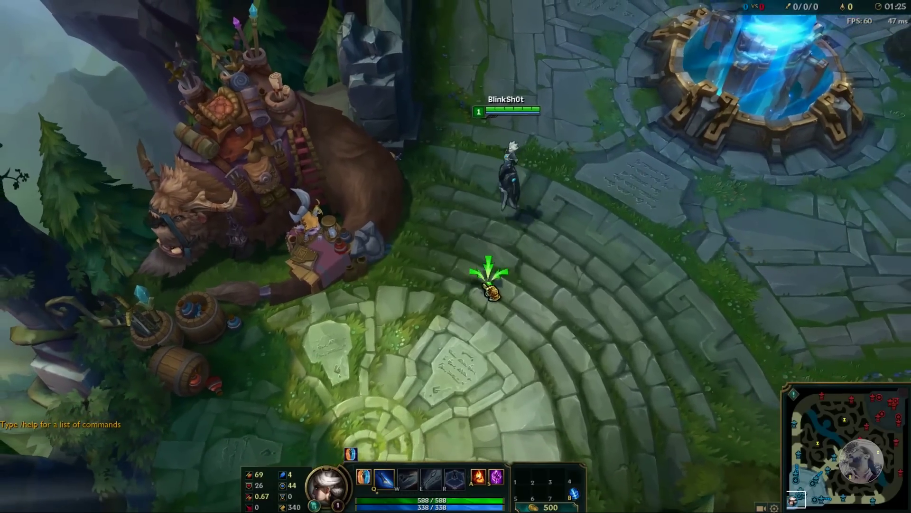
right_click(616, 232)
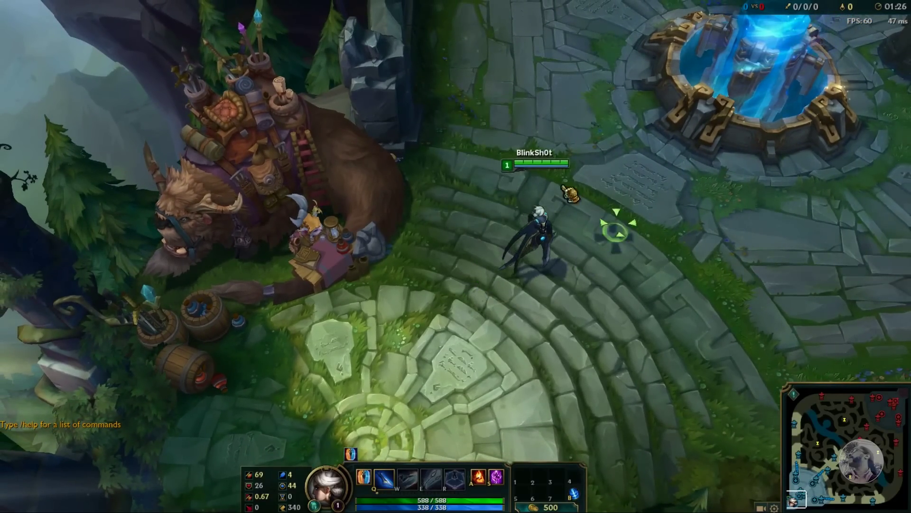
right_click(477, 314)
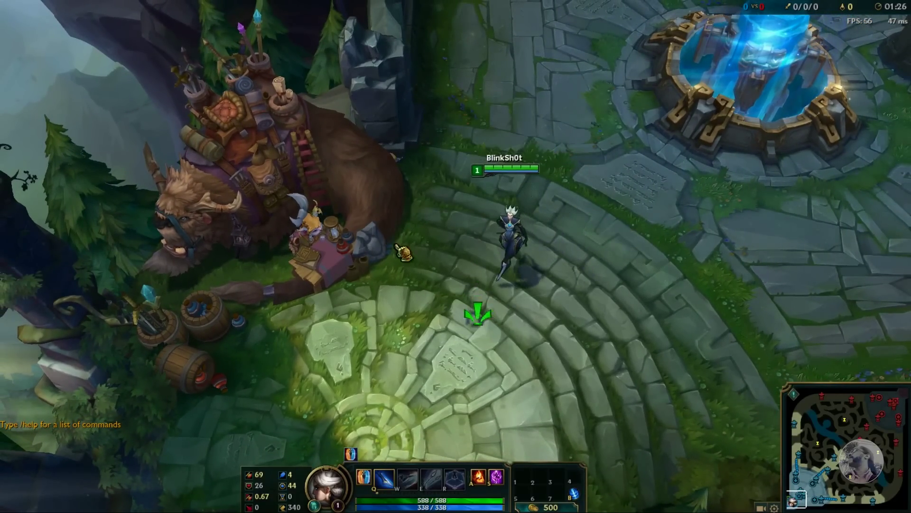
- Buy Doran's Blade, a Health Potion and the free trinket from the recommended starting items, and close the shop
key(p)
right_click(200, 119)
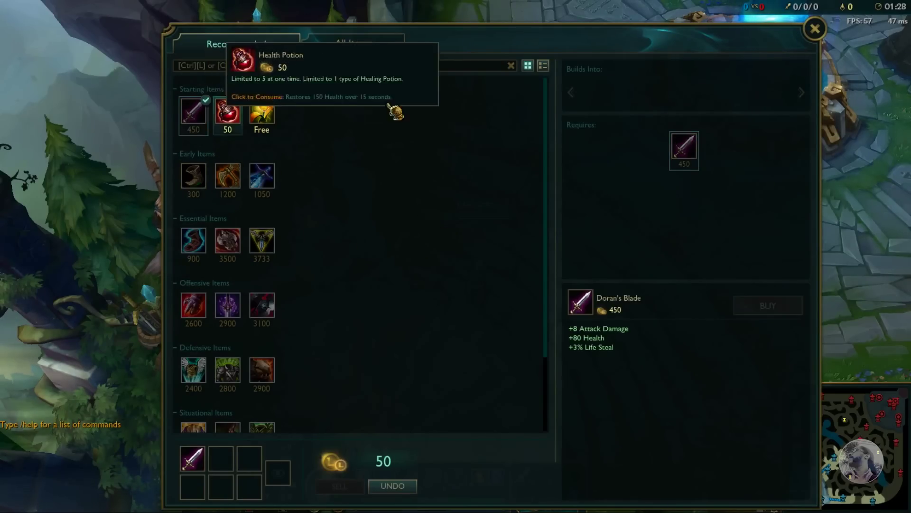
right_click(230, 116)
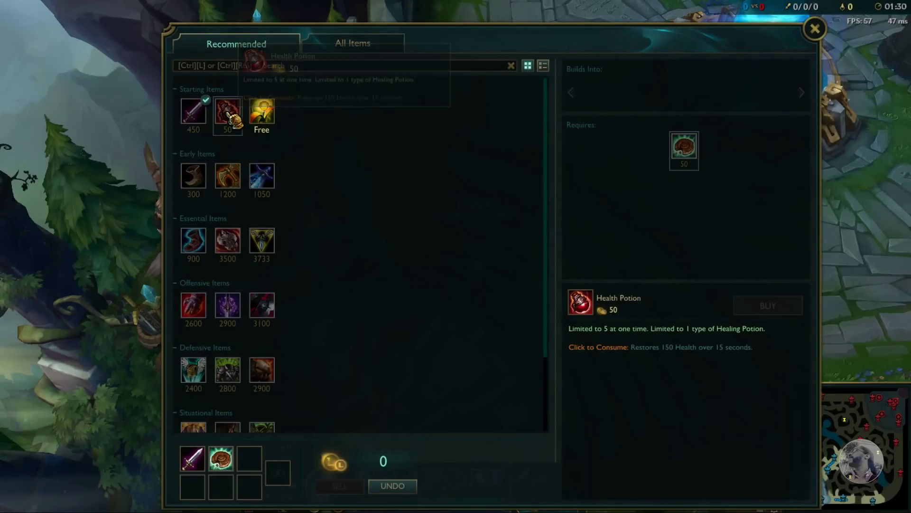
right_click(262, 114)
click(815, 29)
- Move Camille around near the shopkeeper, opening the in-game chat and closing it without sending a message
right_click(533, 219)
right_click(605, 264)
right_click(575, 304)
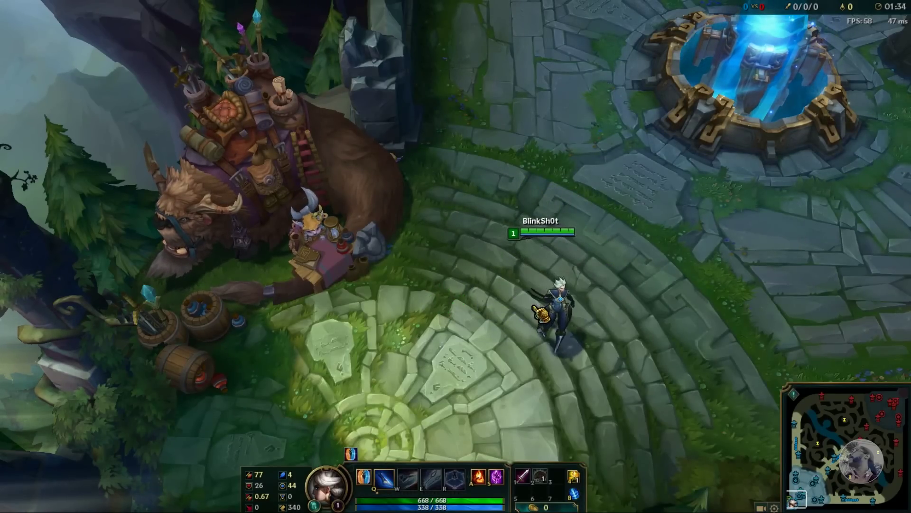
key(Return)
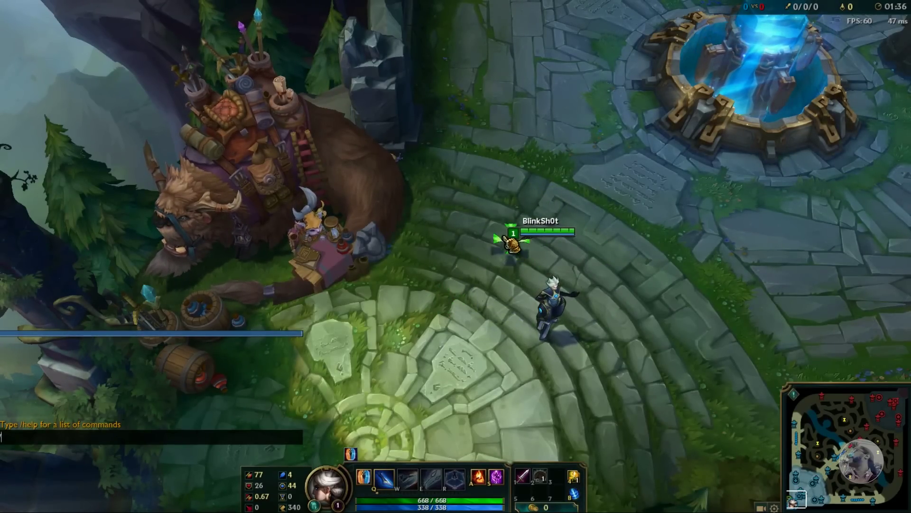
right_click(504, 228)
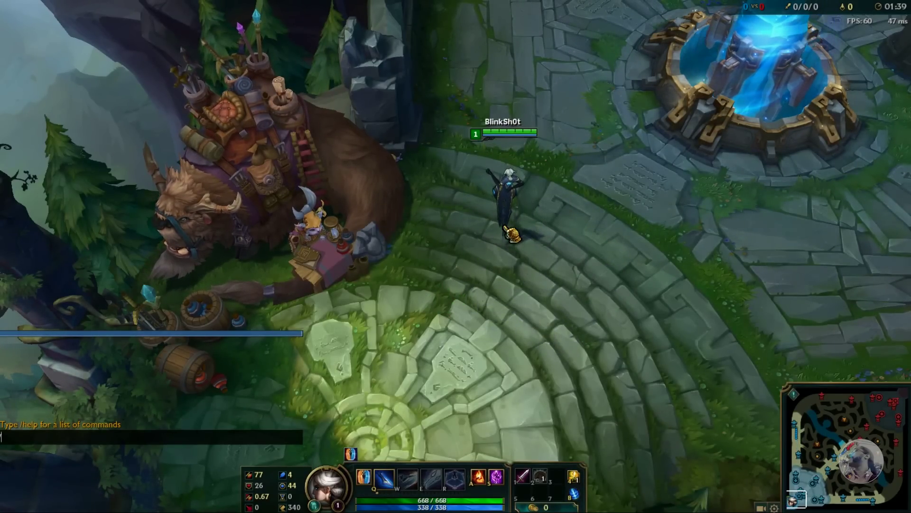
key(Escape)
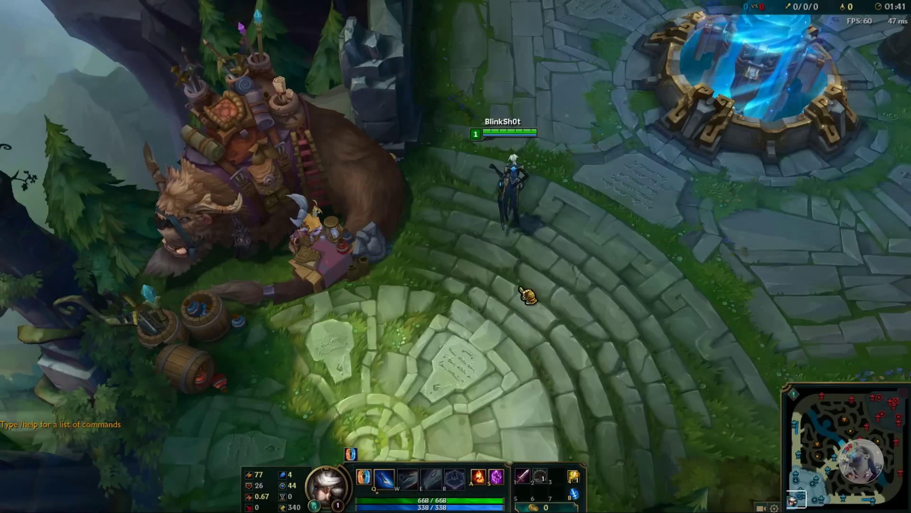
right_click(495, 256)
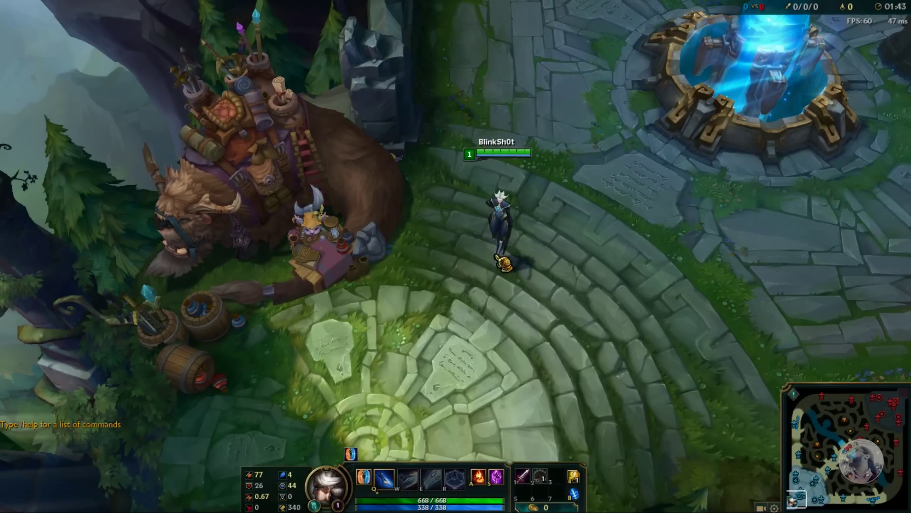